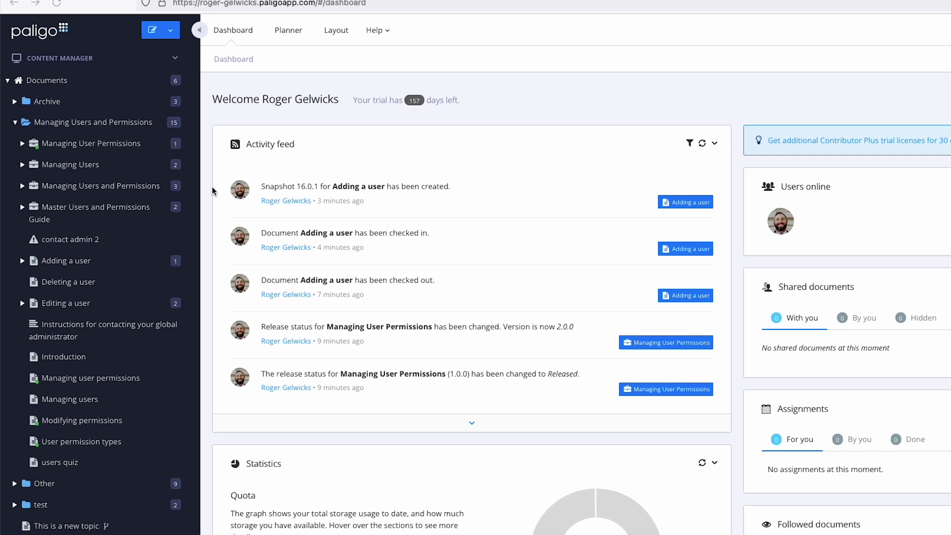
Open the Publish dialog for the Managing Users and Permissions publication.
mouse_move(160, 203)
left_click(219, 173)
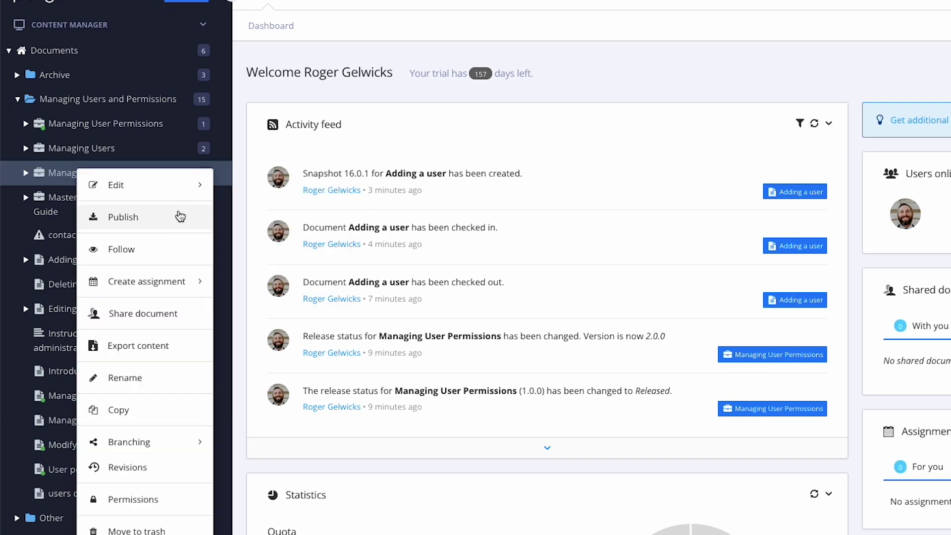
left_click(180, 214)
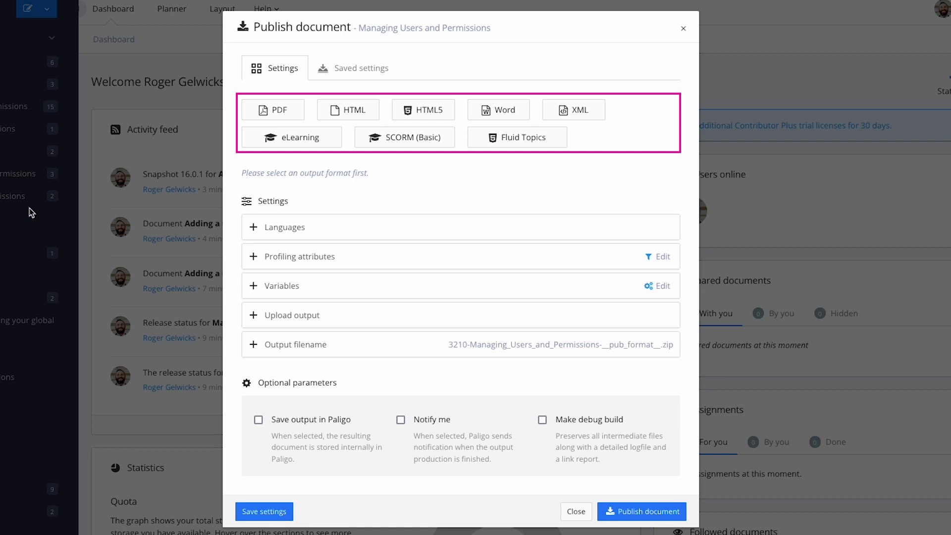
Target PDF output with the Demo PDF layout and reveal the language options.
left_click(260, 115)
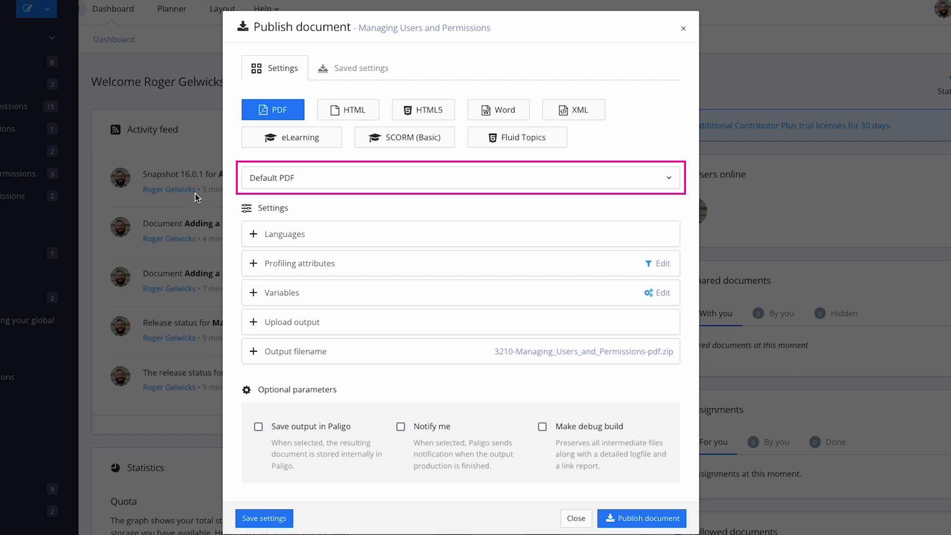
left_click(296, 179)
left_click(284, 221)
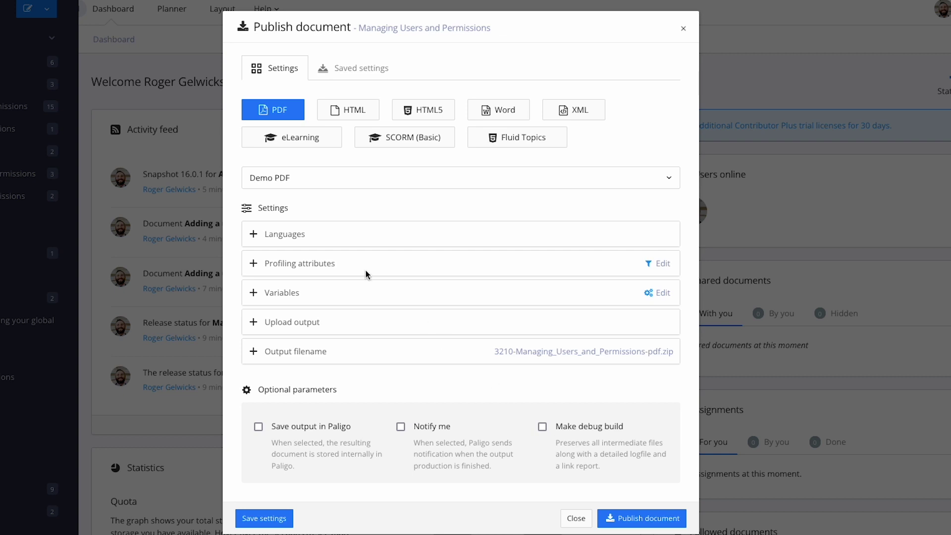
left_click(254, 234)
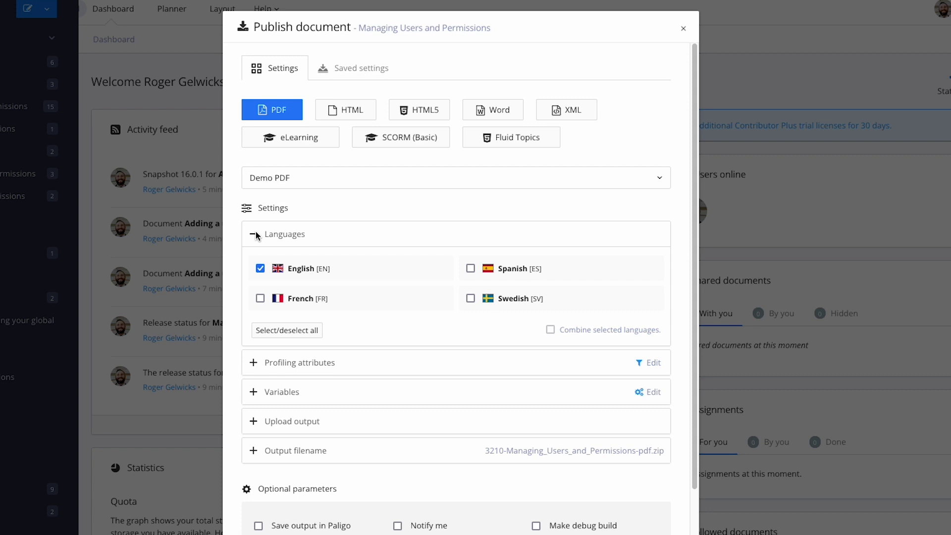
Set the ACME variable to ACME 1 for this PDF output.
left_click(254, 363)
left_click(253, 423)
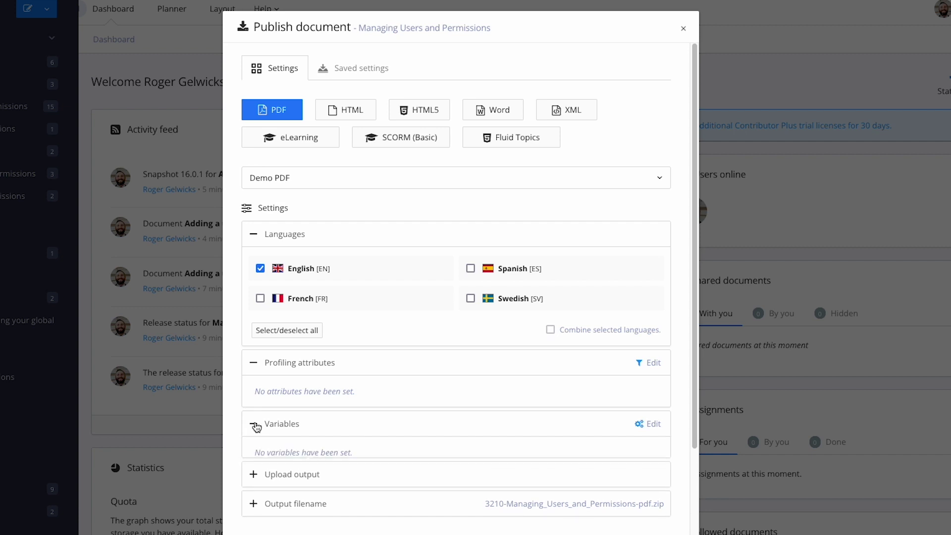
left_click(647, 424)
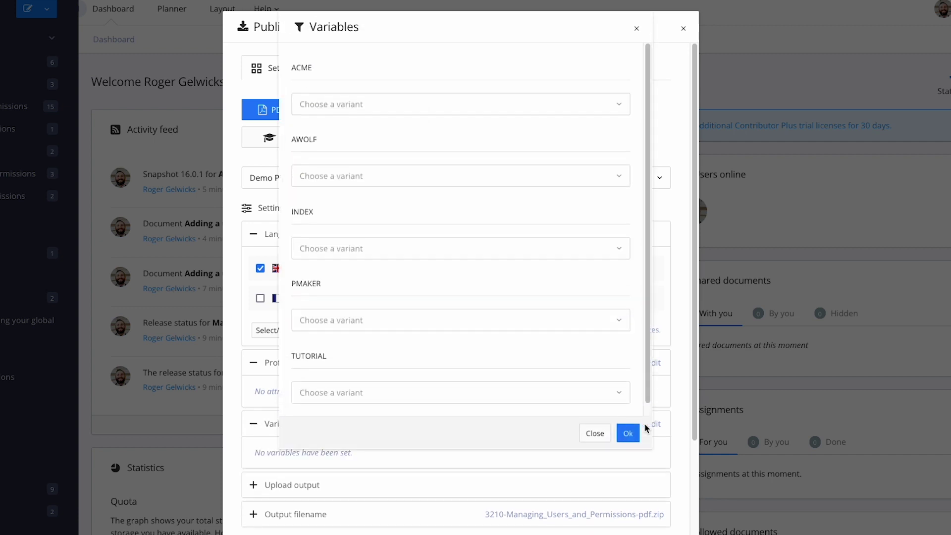
left_click(353, 105)
left_click(346, 127)
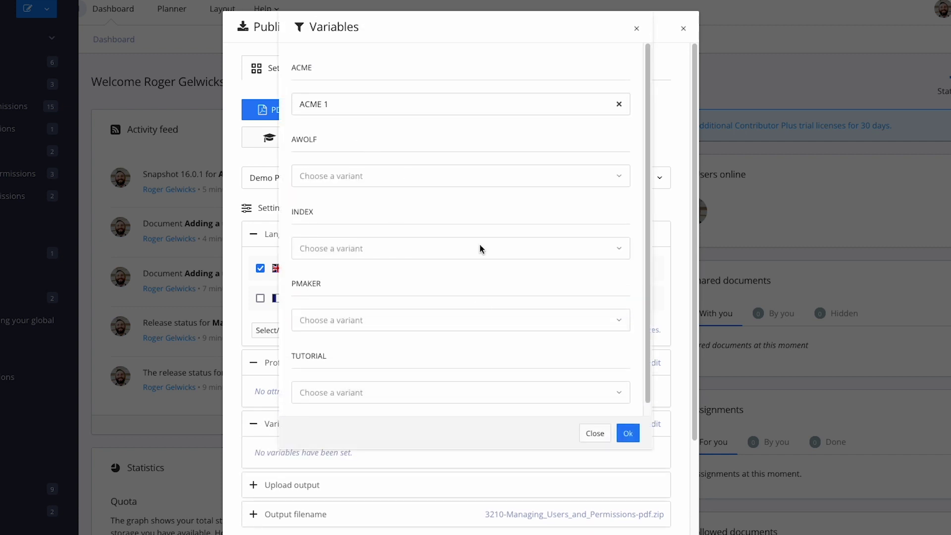
left_click(618, 434)
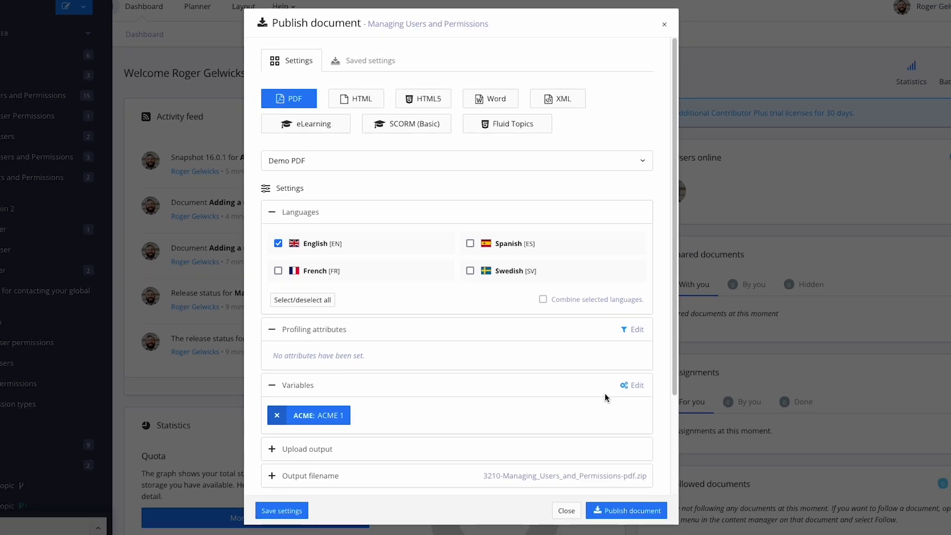
Save the publishing settings as 'Saved for later' and publish the document.
left_click(281, 510)
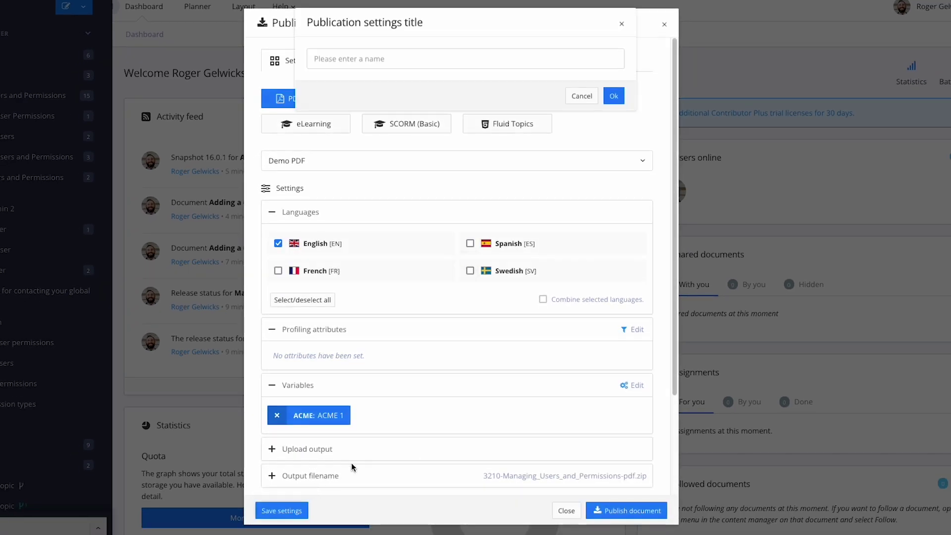
type("Saved for later")
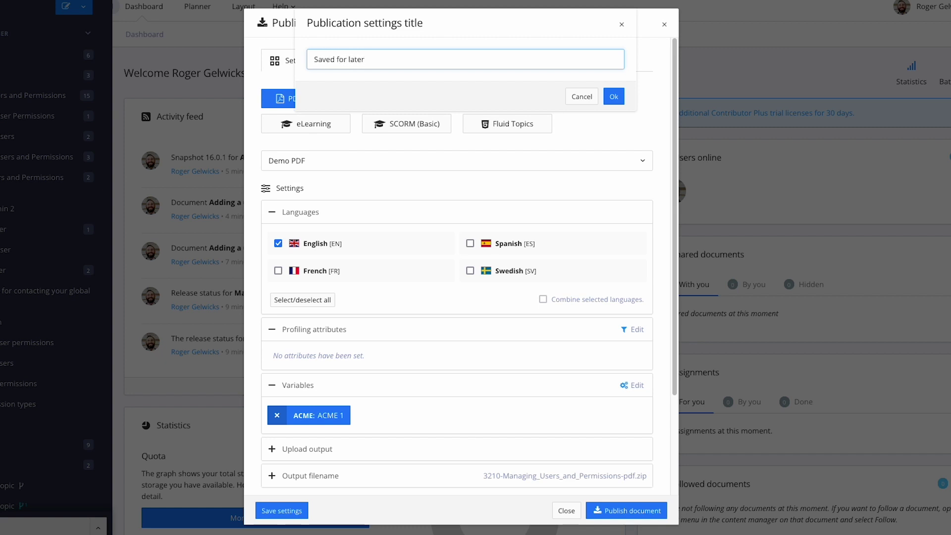
left_click(615, 100)
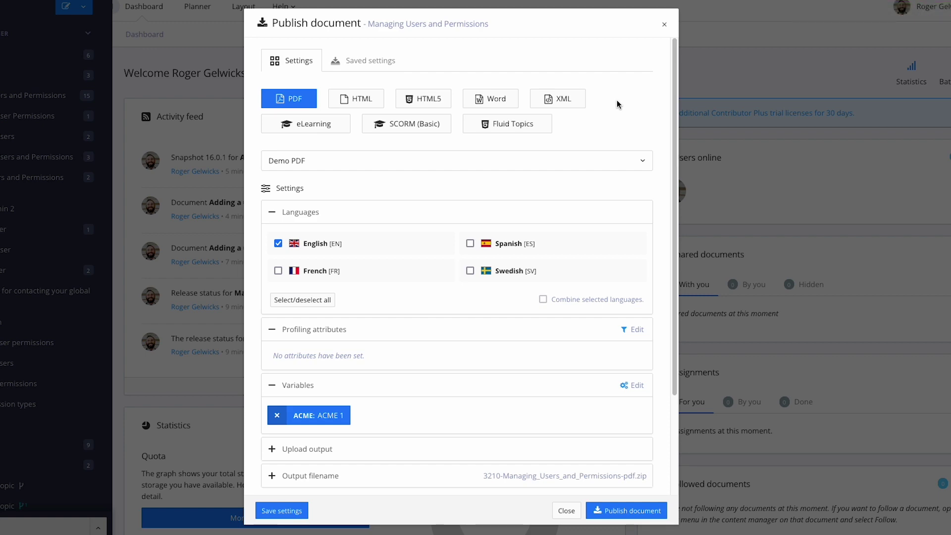
left_click(641, 506)
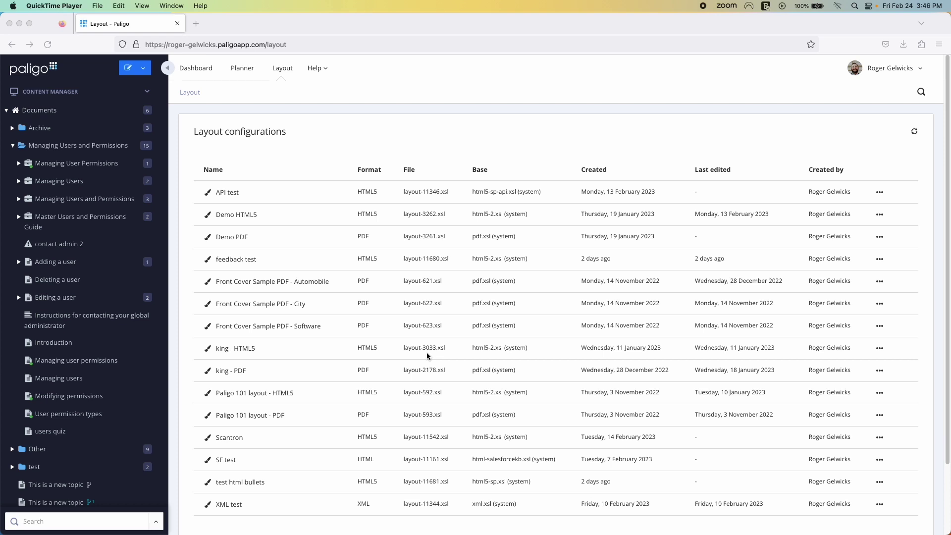
Bring the browser window showing the layout configurations into focus.
left_click(241, 239)
Open the Demo PDF layout's Page header settings and start choosing a preview document.
left_click(241, 238)
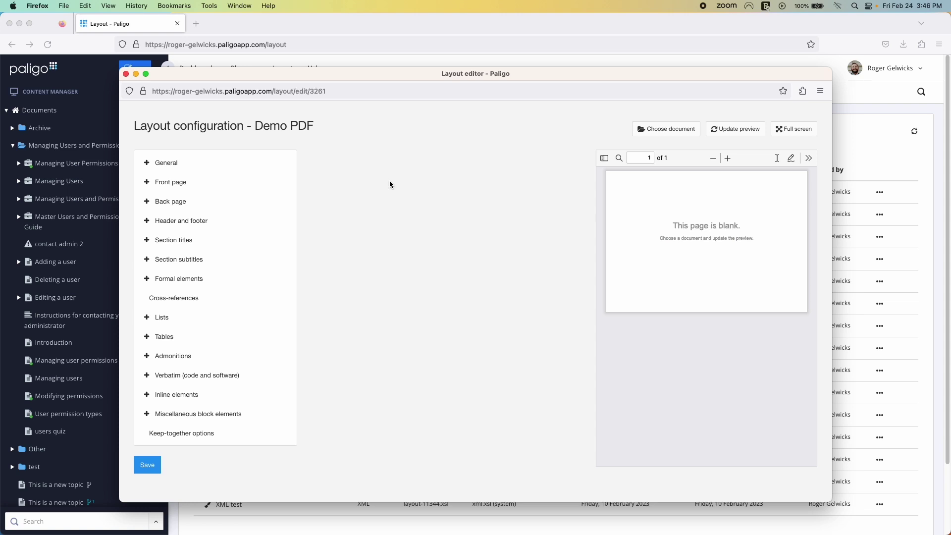
left_click(147, 221)
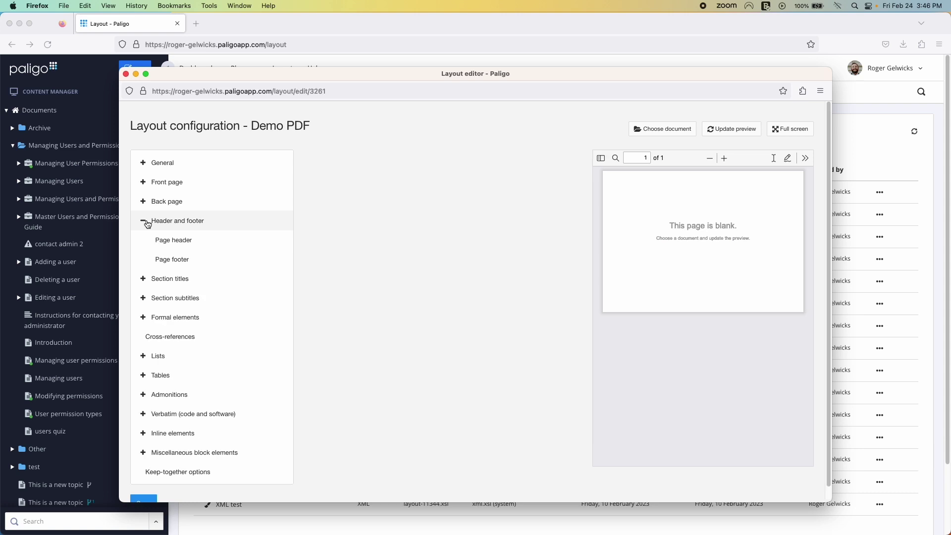
left_click(166, 240)
scroll(416, 305, "down", 5)
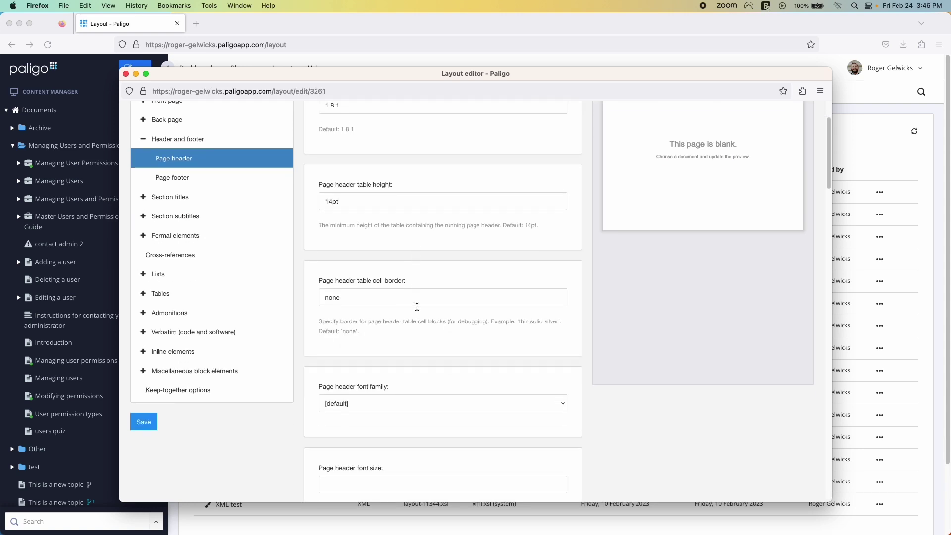
scroll(416, 305, "up", 5)
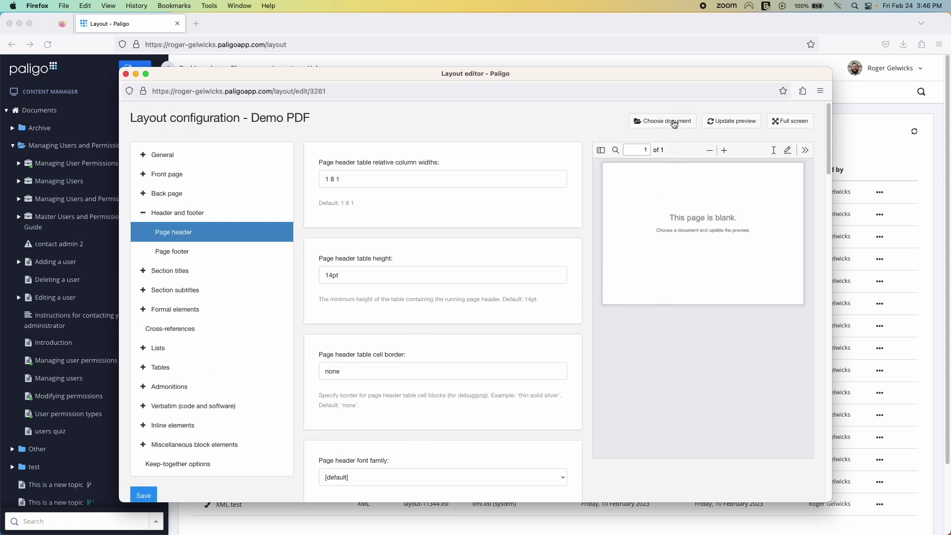
left_click(674, 124)
Preview the layout on Managing User Permissions through page 3, then view the downloaded files.
left_click(432, 241)
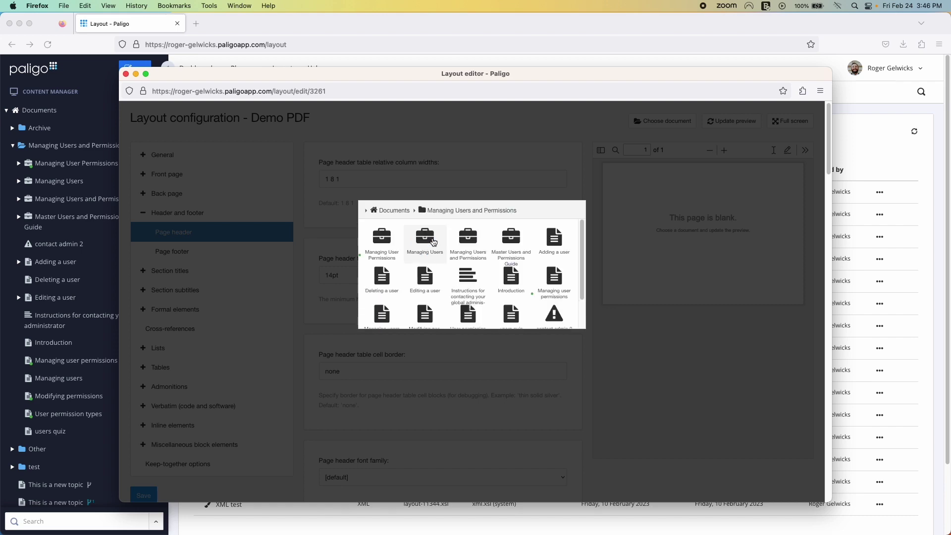
double_click(386, 240)
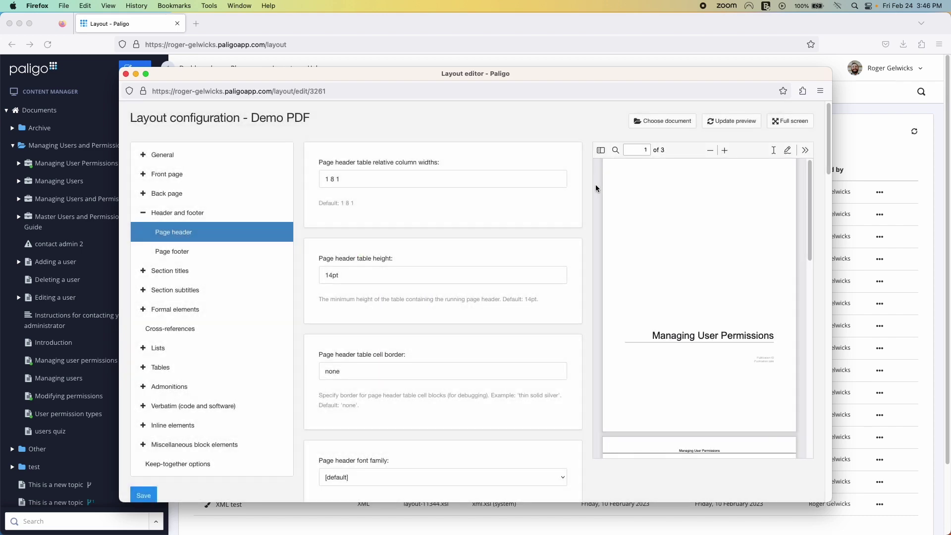
scroll(684, 303, "down", 10)
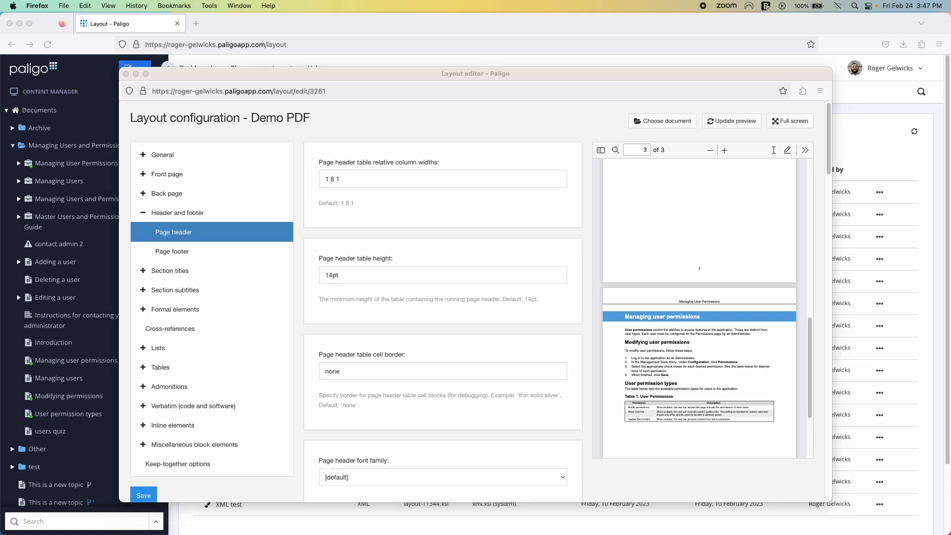
left_click(332, 232)
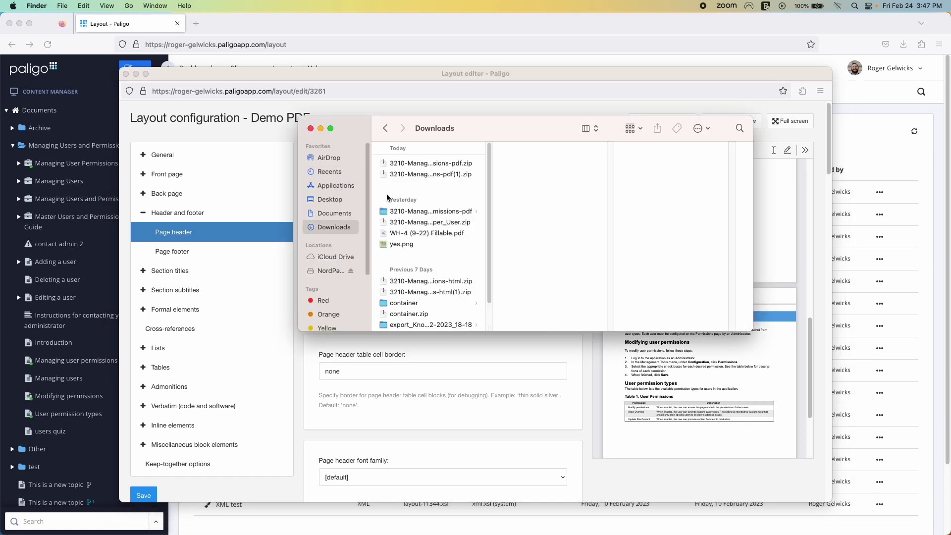
Unzip 3210-Managing_Users_and_Permissions-pdf.zip and open the generated output from its out folder.
double_click(418, 168)
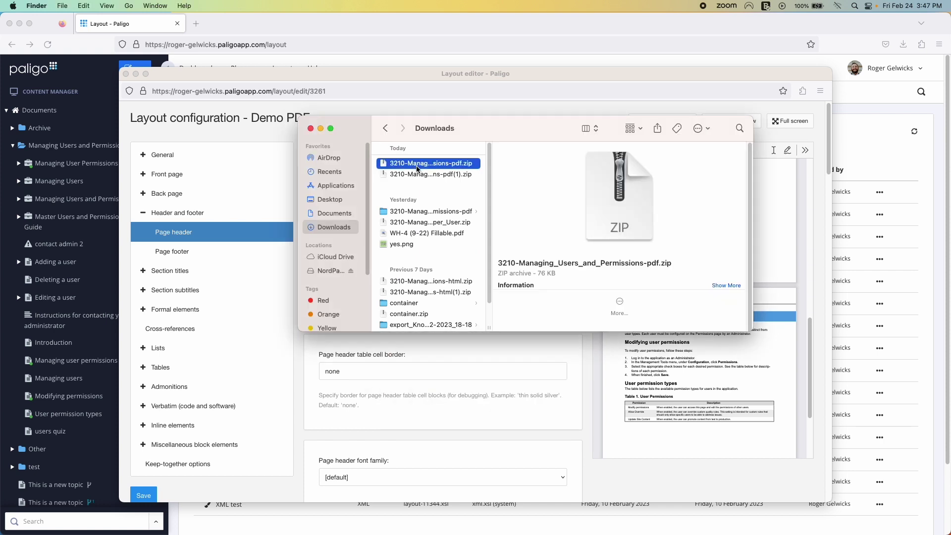
left_click(418, 165)
left_click(544, 163)
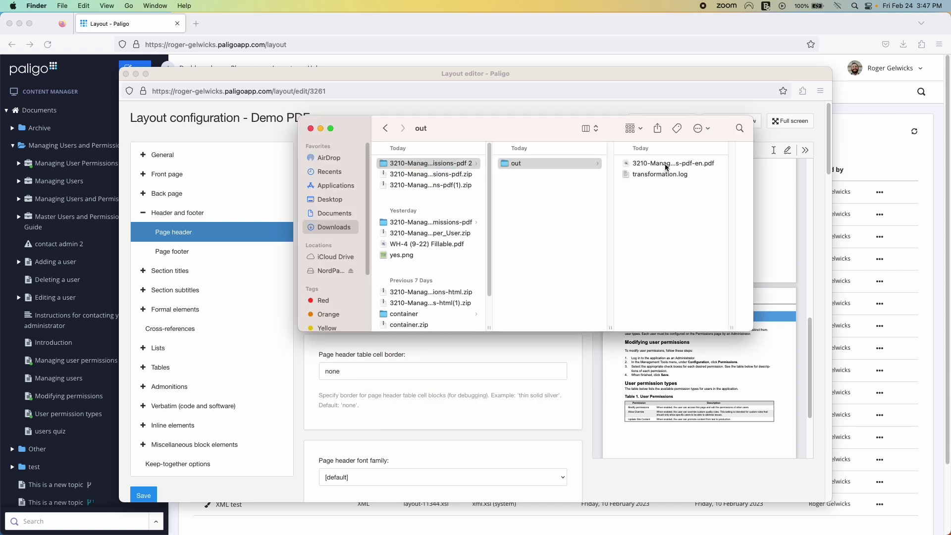
double_click(664, 164)
scroll(331, 332, "down", 10)
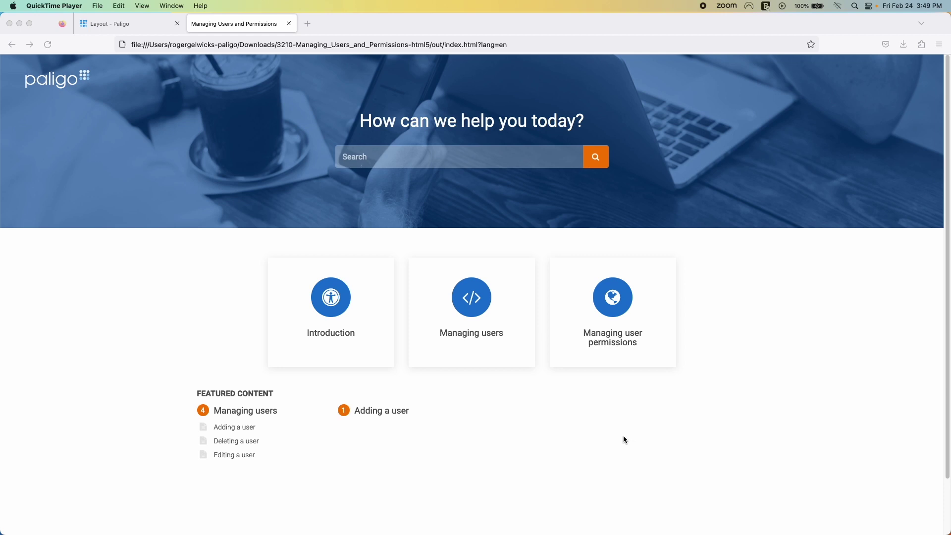
Browse Introduction, Managing users, Adding/Deleting a user, and permission pages to User permission types.
left_click(344, 333)
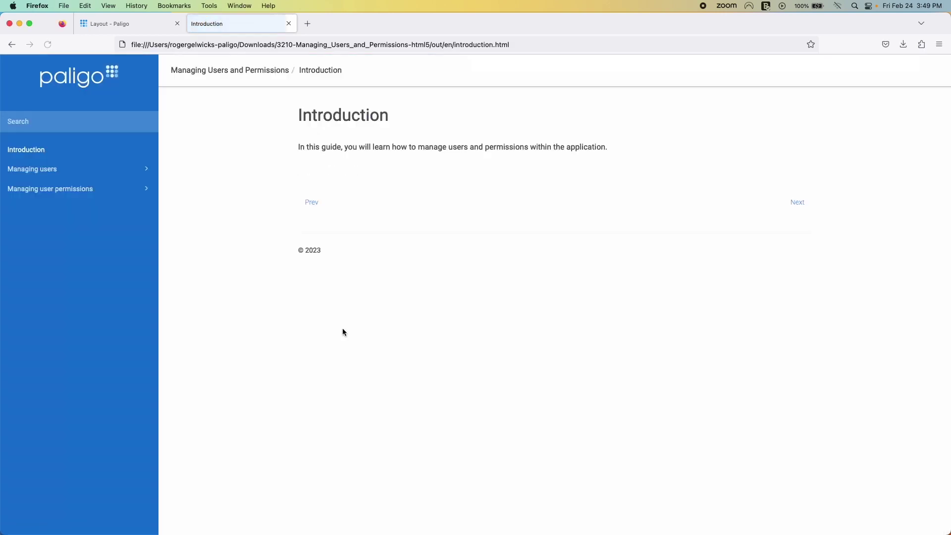
left_click(58, 169)
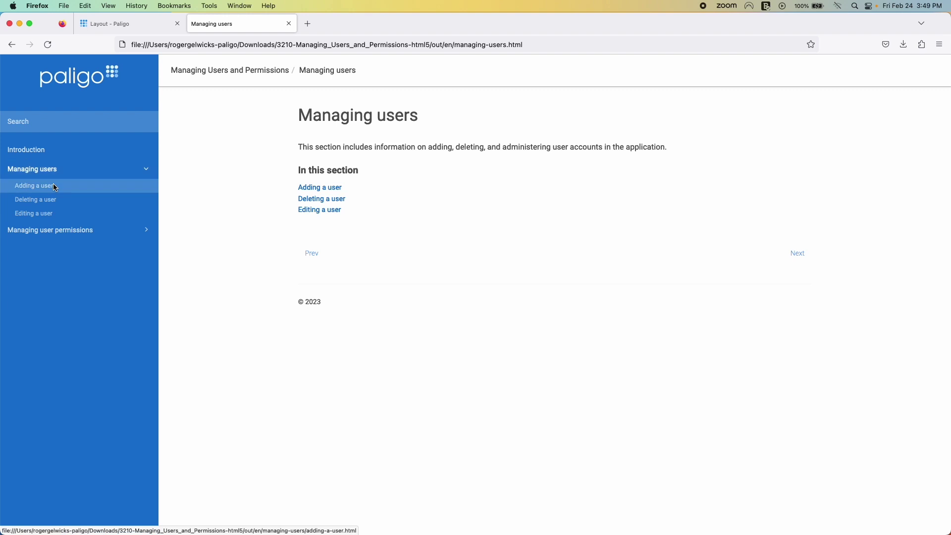
left_click(54, 185)
left_click(64, 201)
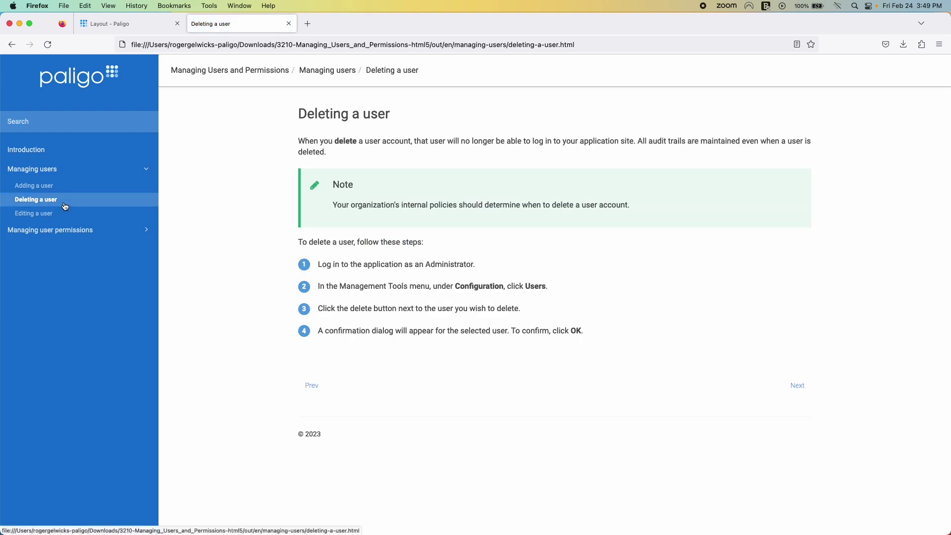
left_click(101, 231)
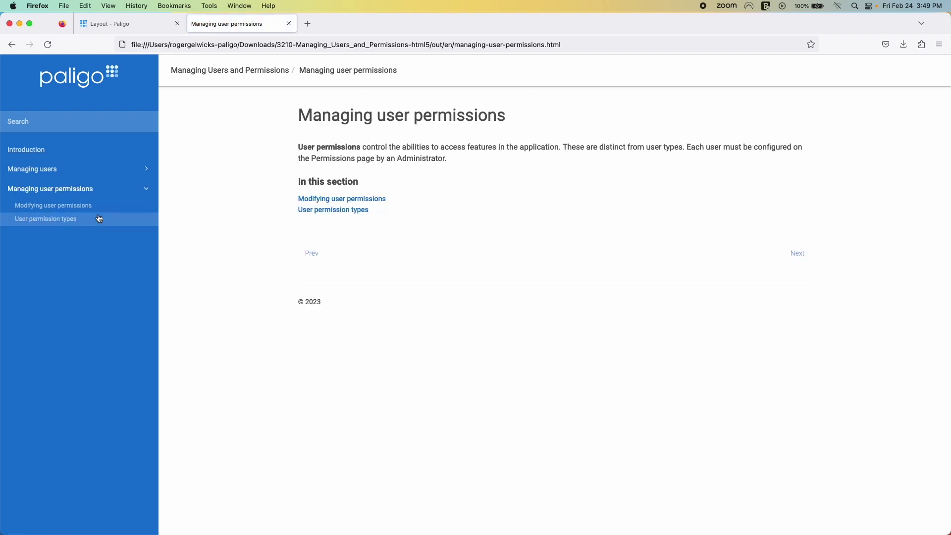
left_click(98, 206)
left_click(94, 218)
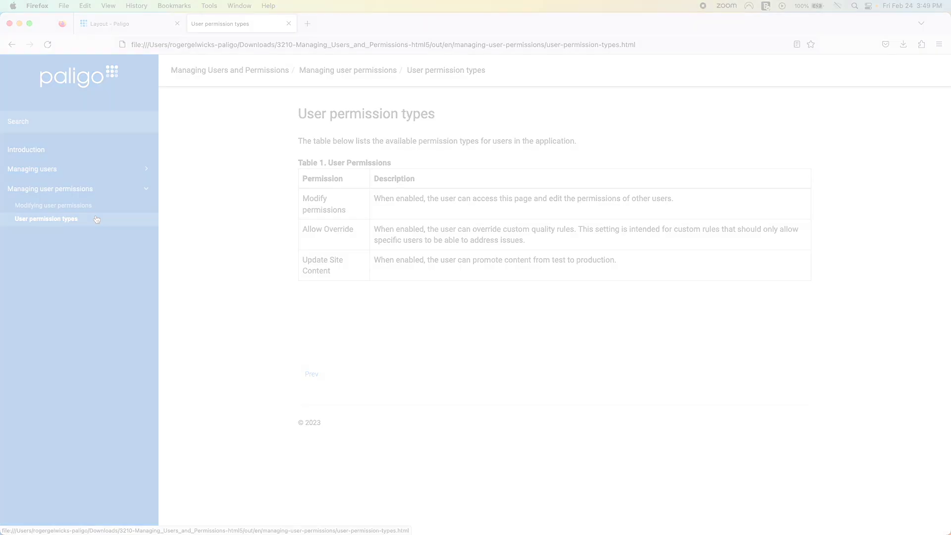